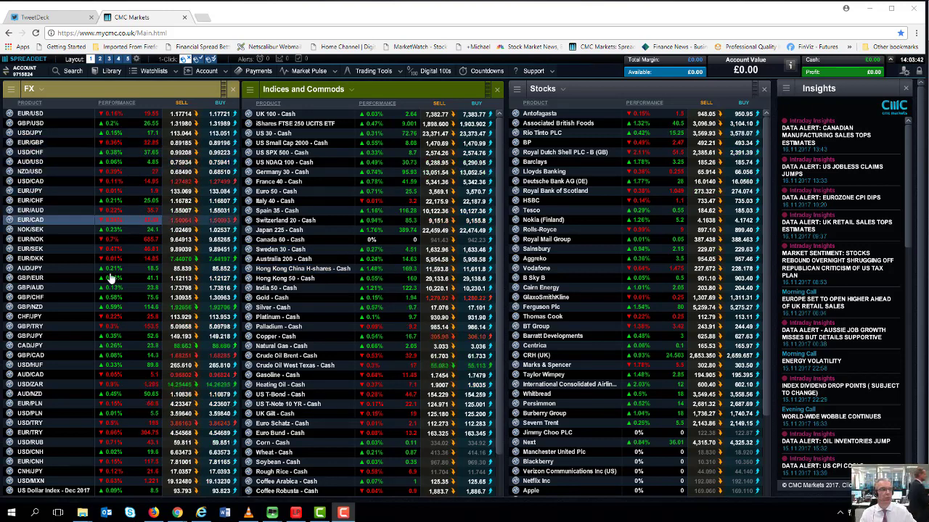
Open a Germany 30 price chart, moved up and left and enlarged.
left_click(247, 174)
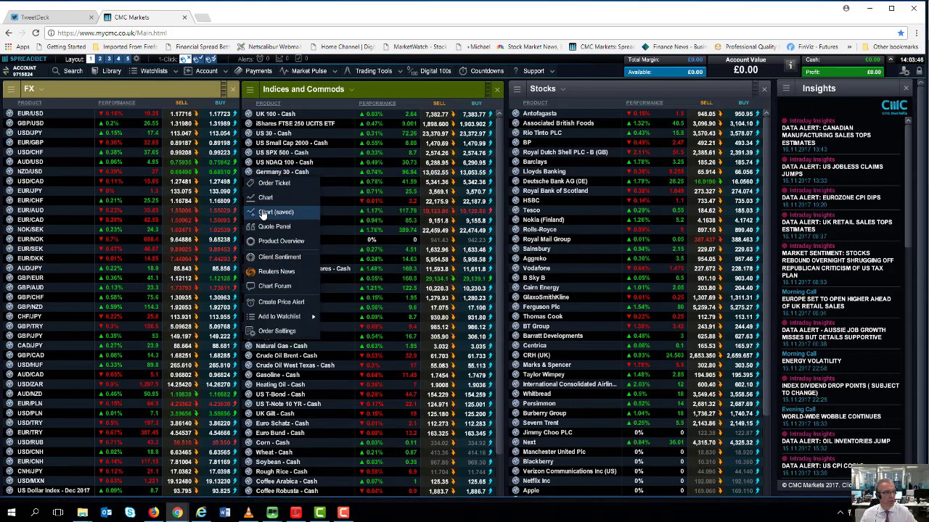
left_click(261, 217)
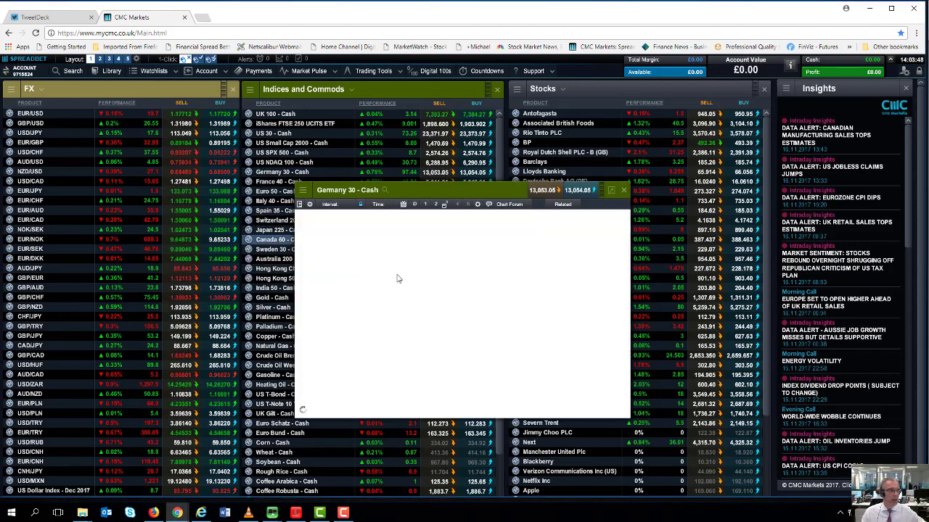
left_click_drag(437, 188, 299, 147)
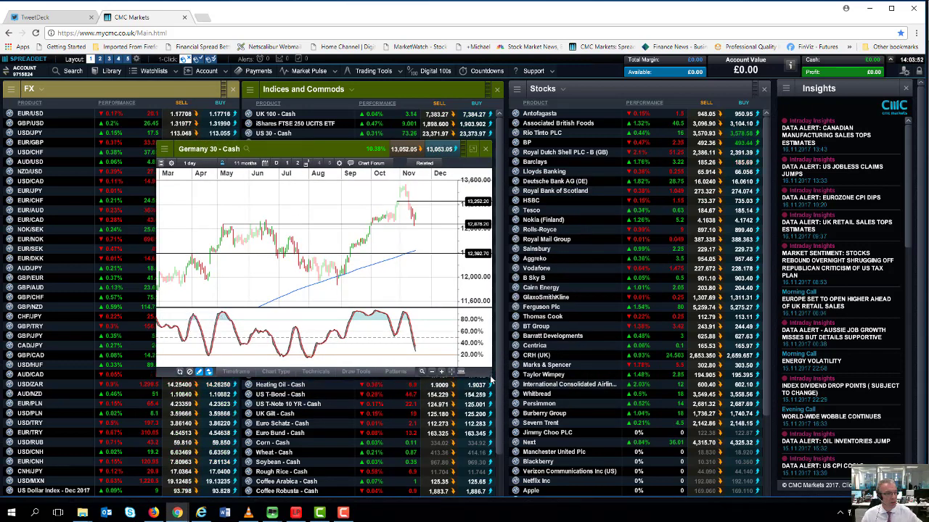
left_click_drag(489, 374, 745, 456)
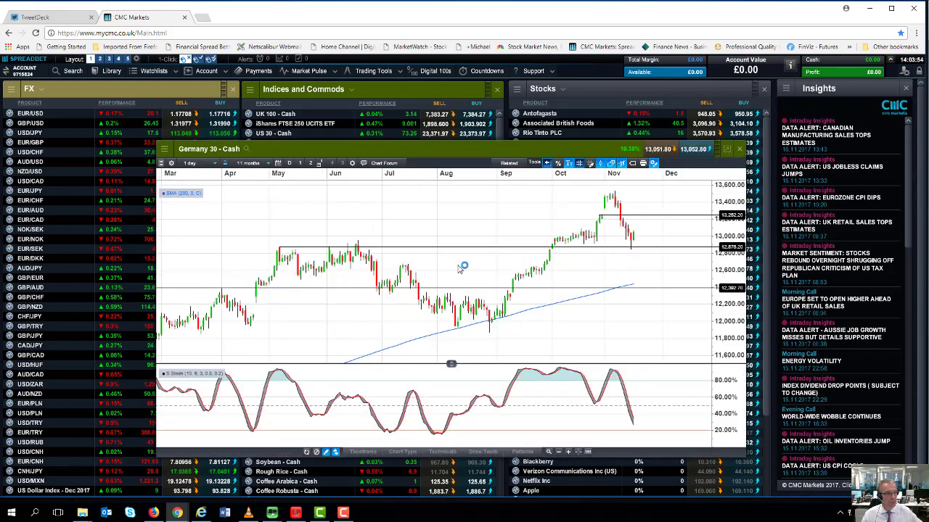
Switch the Germany 30 chart to 1-week candles and zoom to roughly three years.
left_click(192, 163)
left_click(195, 322)
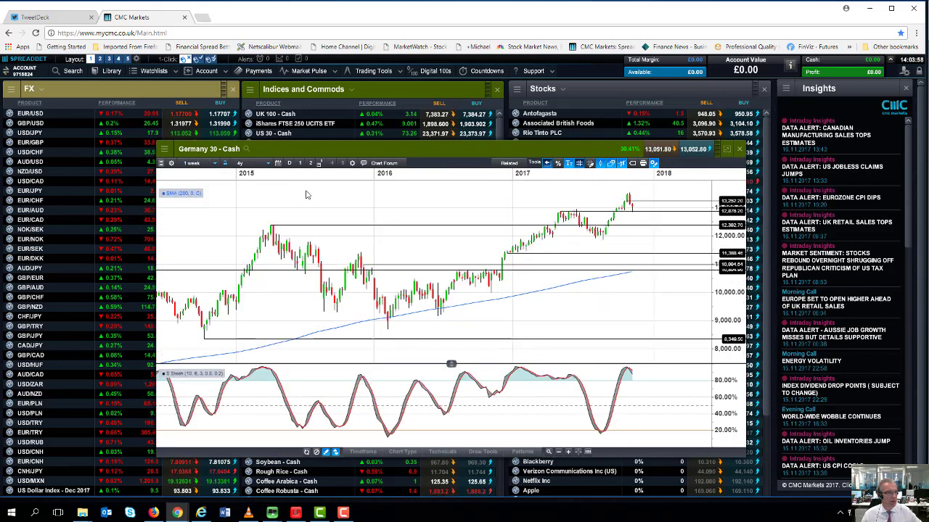
left_click_drag(358, 150, 292, 127)
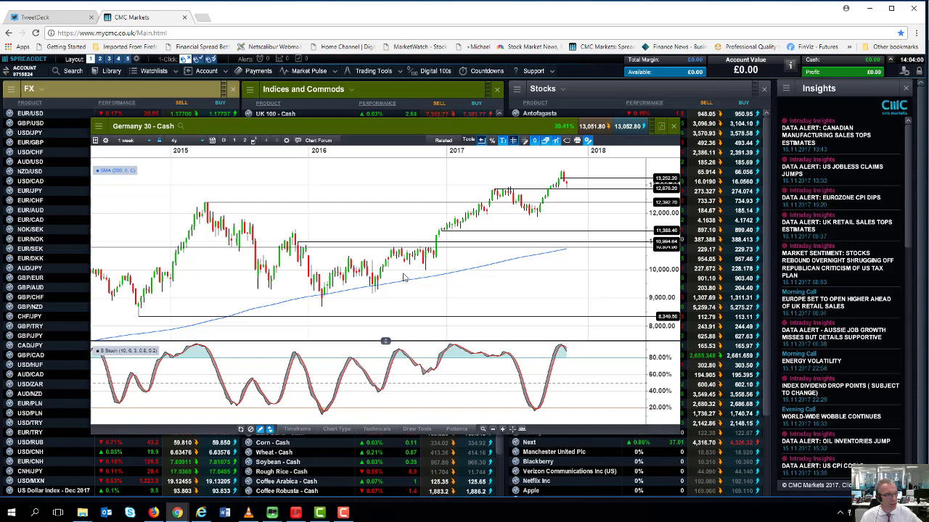
scroll(403, 278, "up", 1)
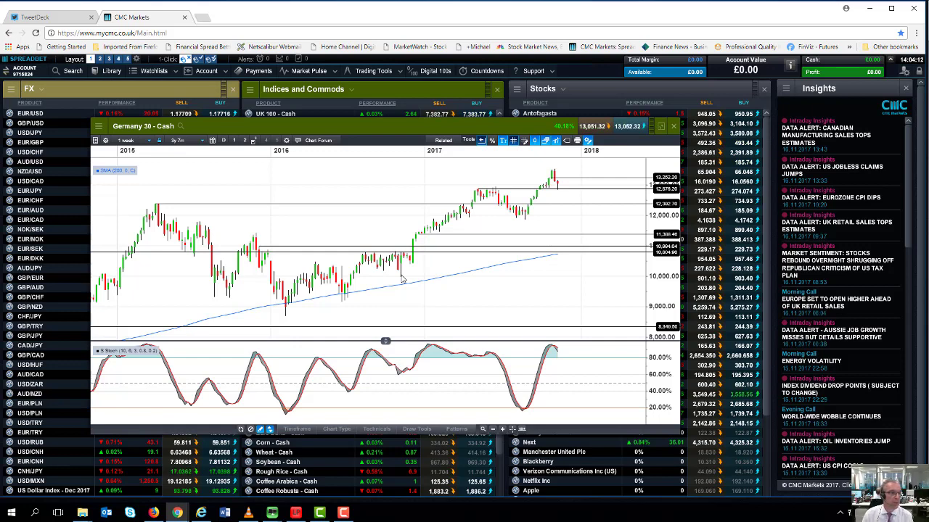
scroll(514, 245, "up", 1)
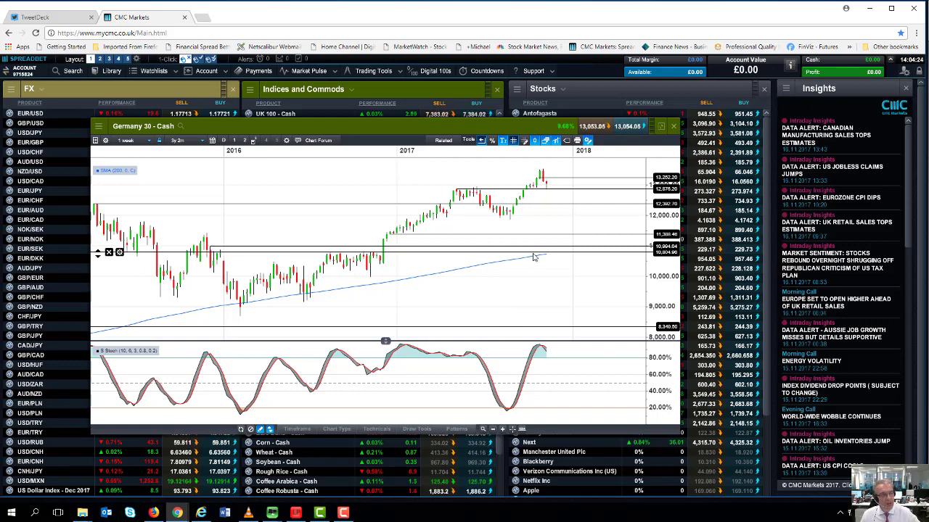
scroll(533, 257, "down", 1)
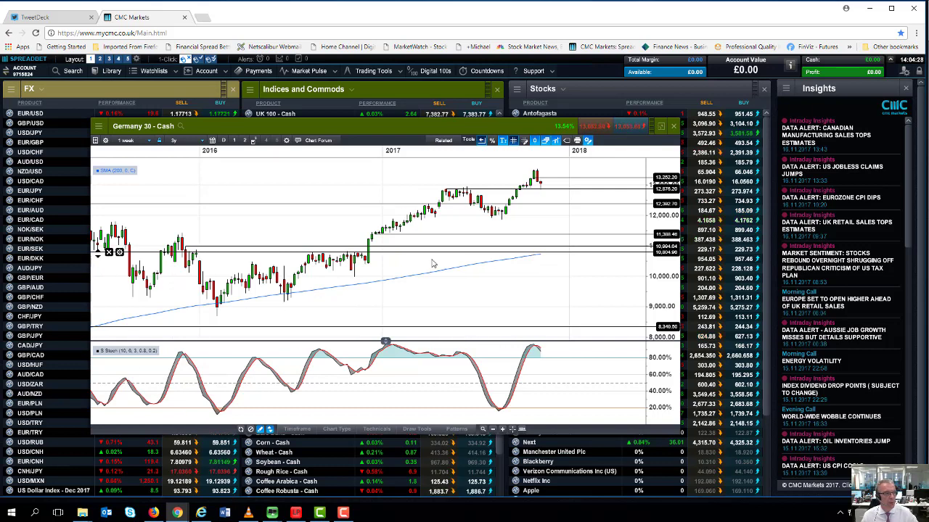
scroll(549, 209, "up", 1)
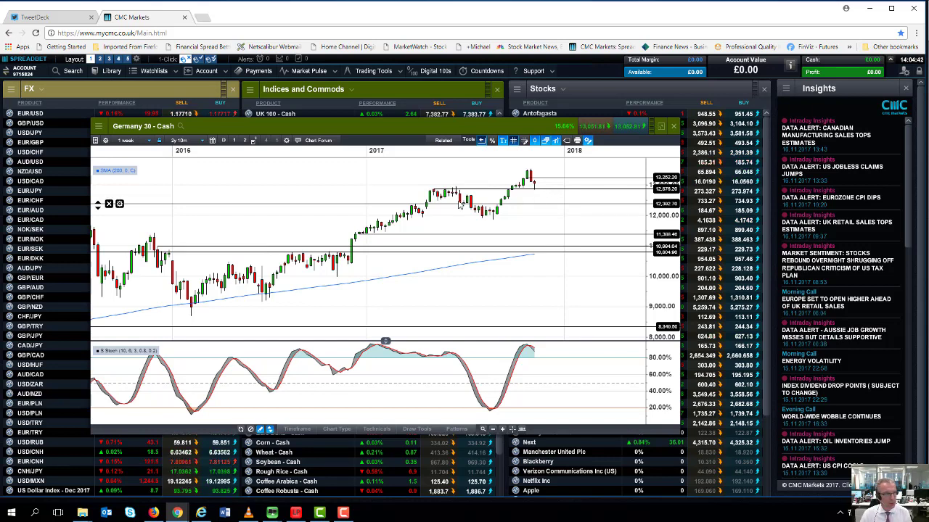
Set the Germany 30 chart to 1-day candles and select the 13,252 horizontal line.
left_click(131, 142)
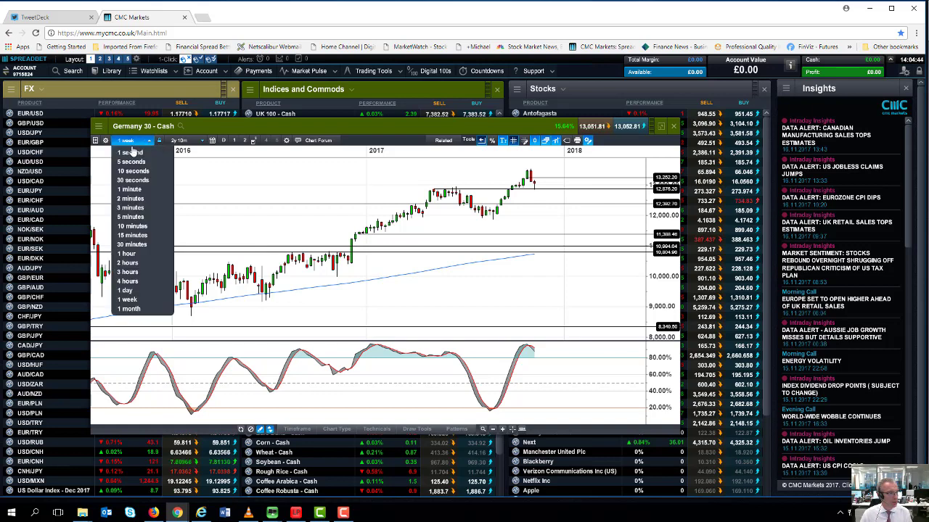
left_click(127, 290)
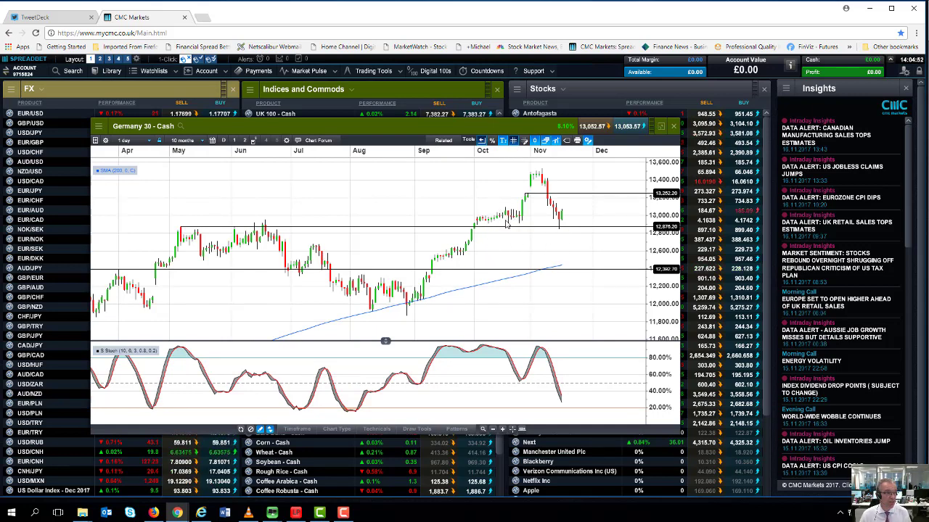
left_click(536, 194)
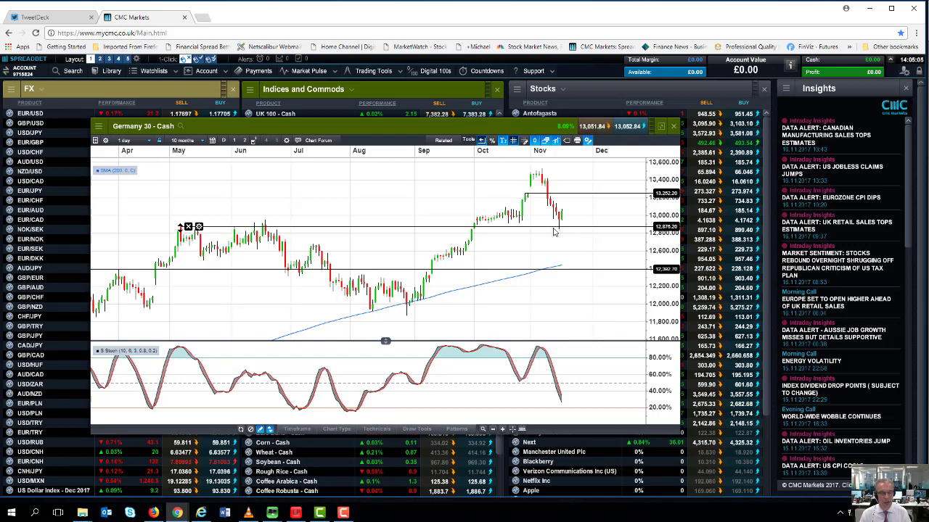
Close the Germany 30 chart and view the Euro 50 chart on 1-week bars.
left_click(675, 129)
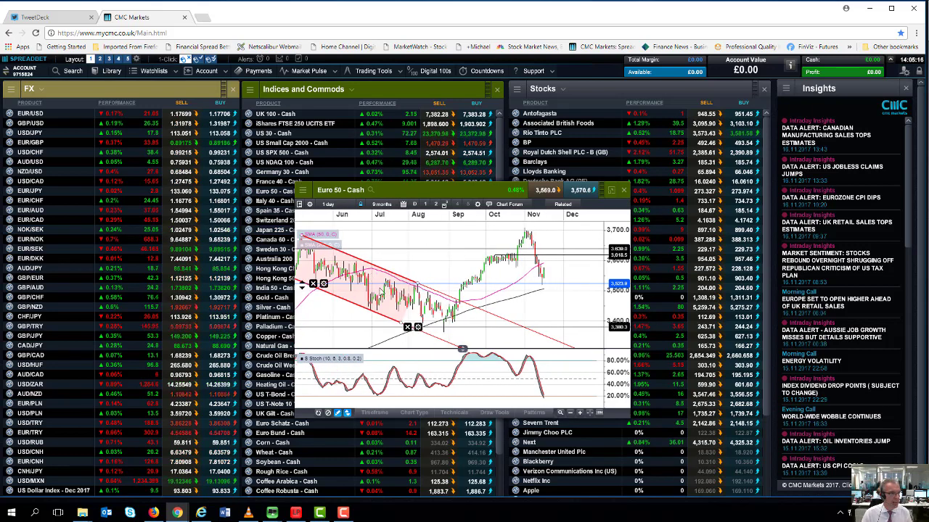
scroll(435, 283, "up", 3)
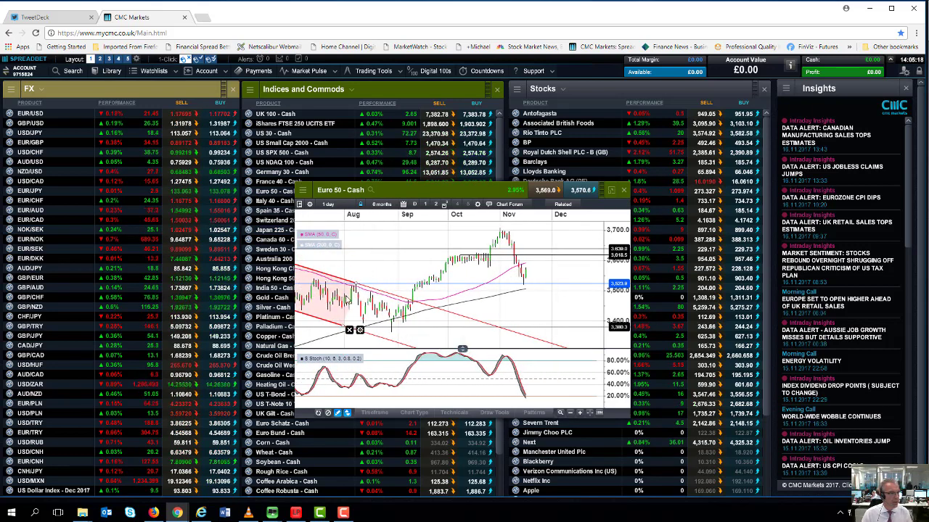
left_click(336, 206)
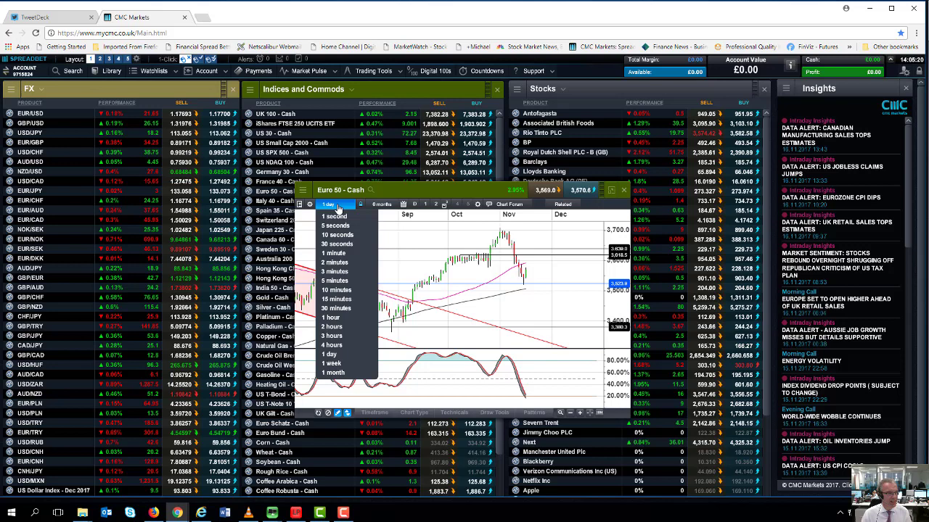
left_click(343, 363)
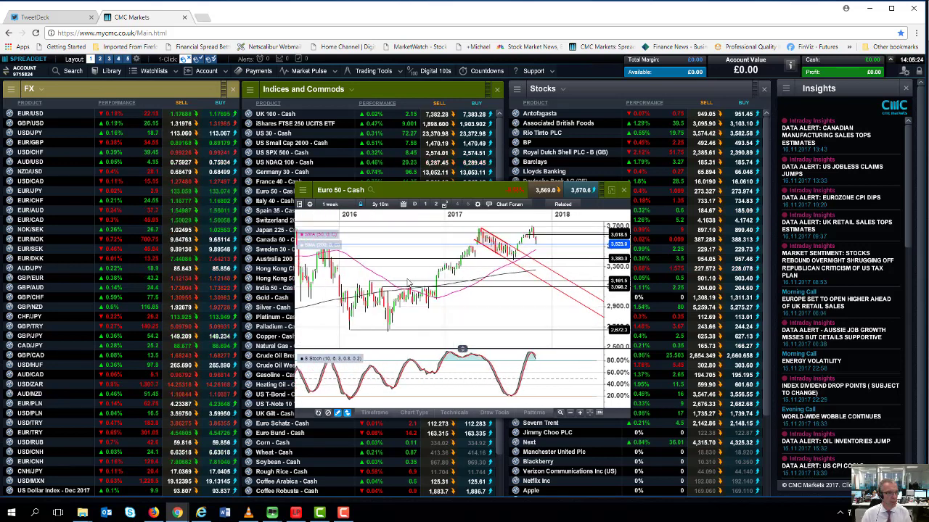
scroll(408, 285, "up", 4)
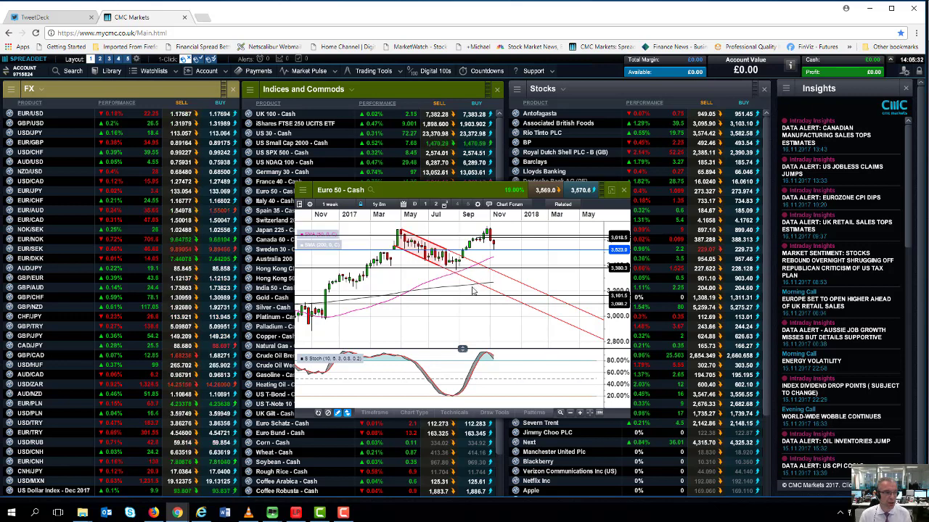
mouse_move(458, 298)
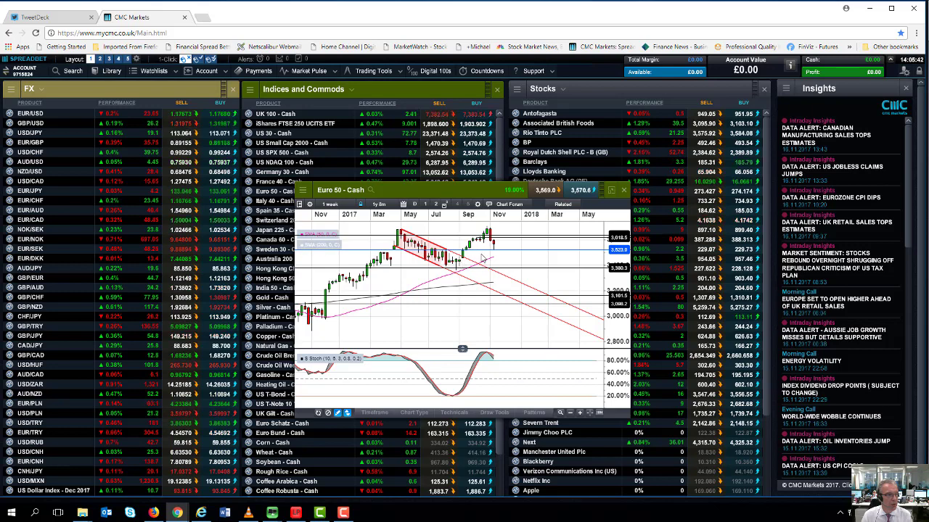
mouse_move(435, 261)
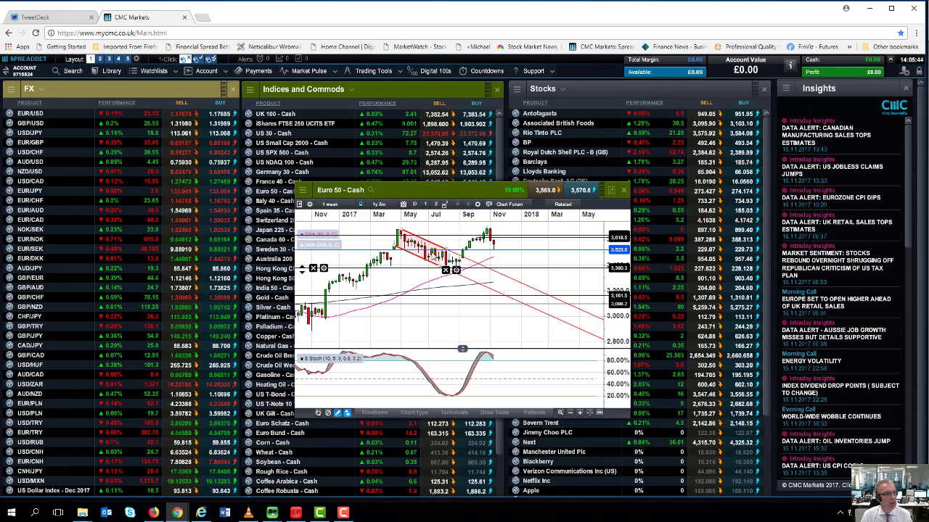
Return the Euro 50 chart to 1-day candles, zoom to about six months, and move it aside.
left_click(334, 205)
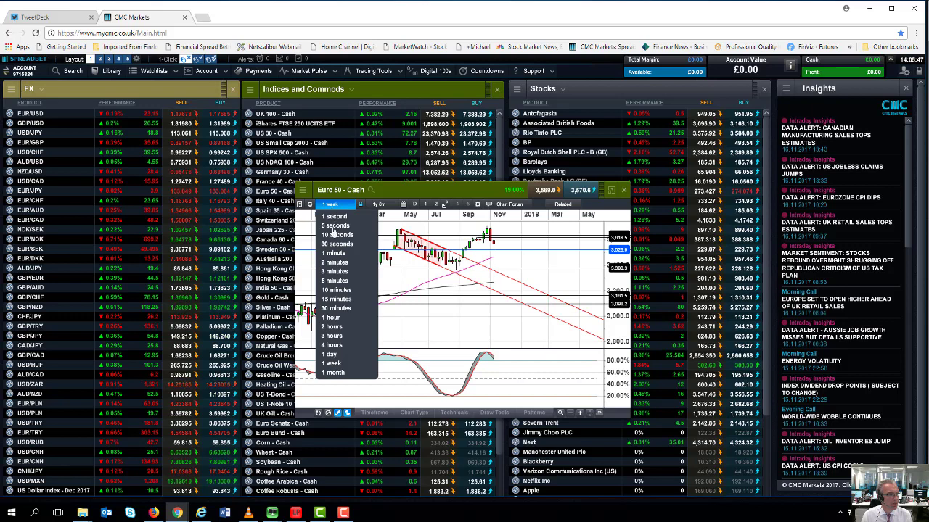
left_click(331, 356)
scroll(361, 273, "up", 3)
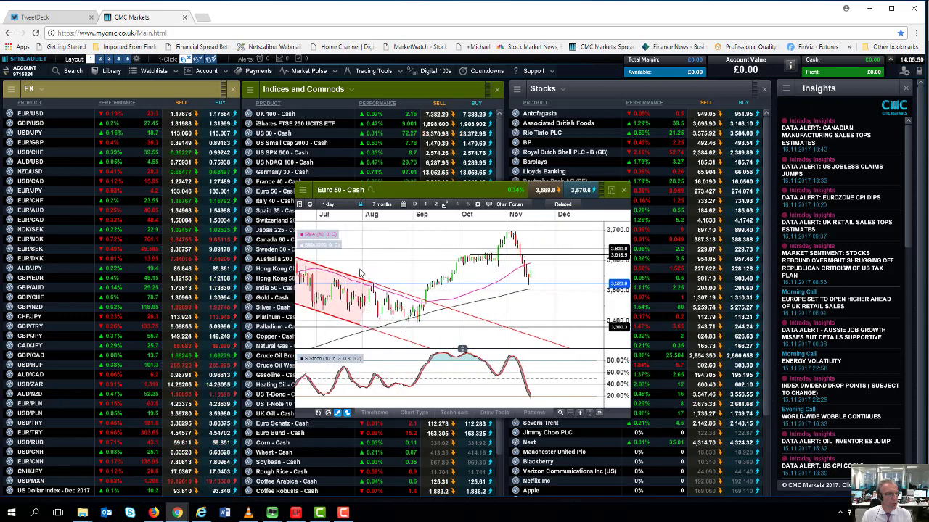
scroll(361, 273, "up", 3)
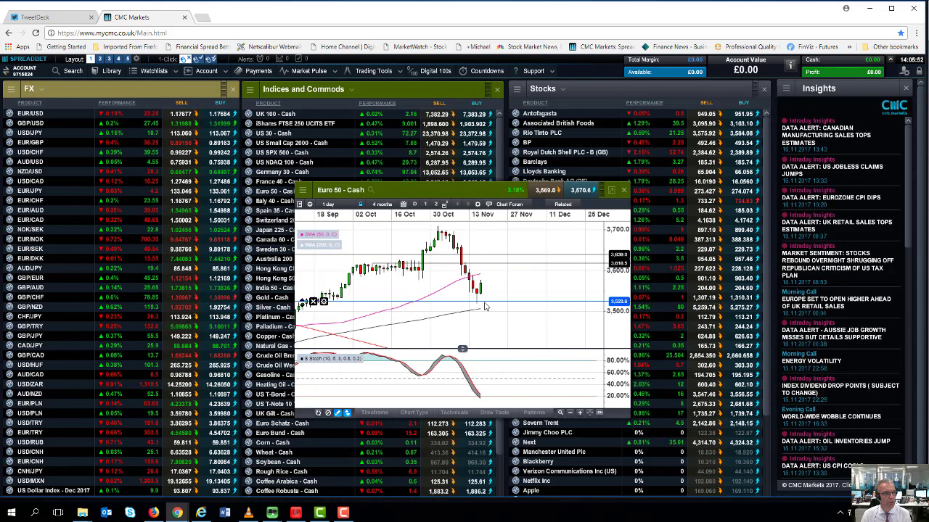
scroll(485, 307, "down", 2)
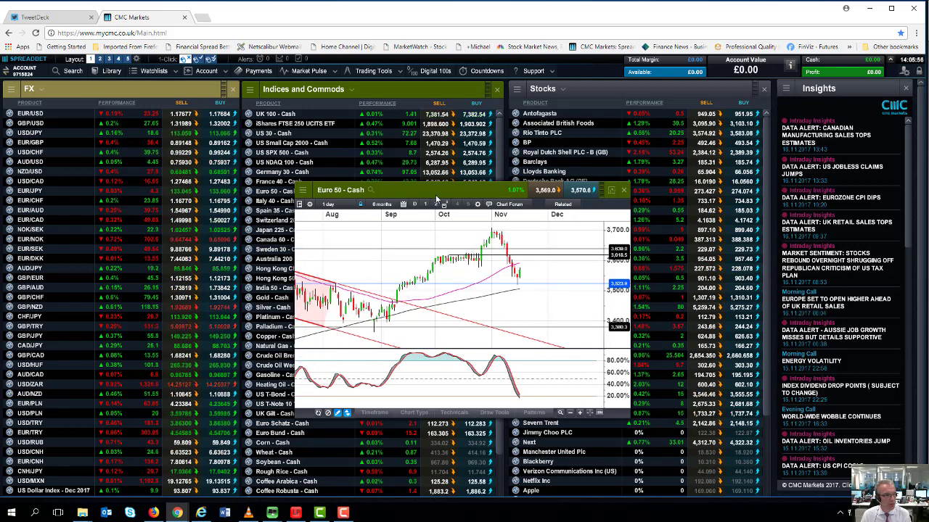
left_click_drag(436, 197, 335, 168)
Close the Euro 50 chart and open an enlarged Japan 225 chart shifted left.
left_click(535, 164)
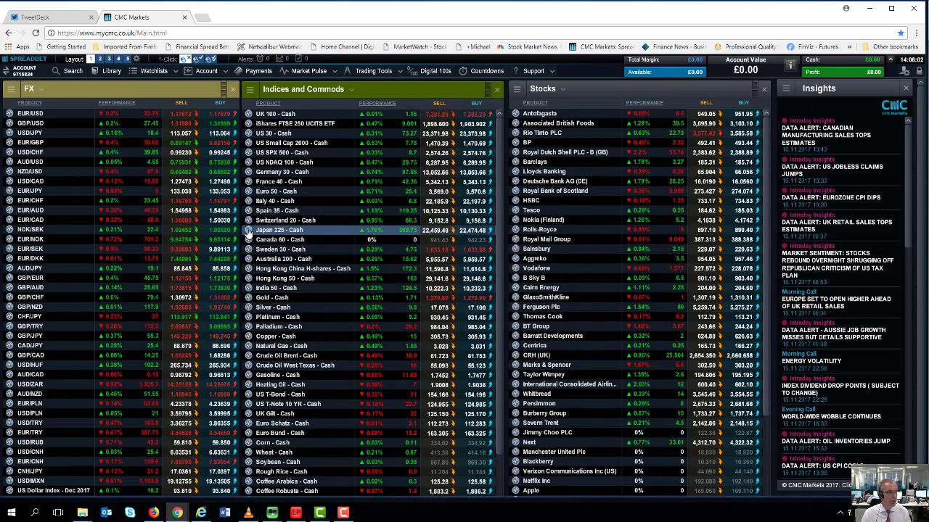
right_click(248, 231)
left_click(269, 272)
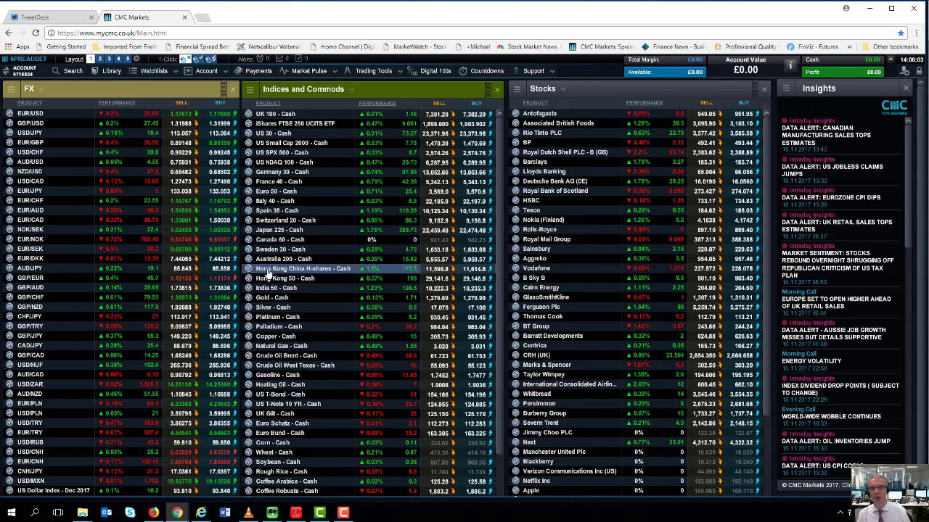
left_click_drag(400, 184, 271, 147)
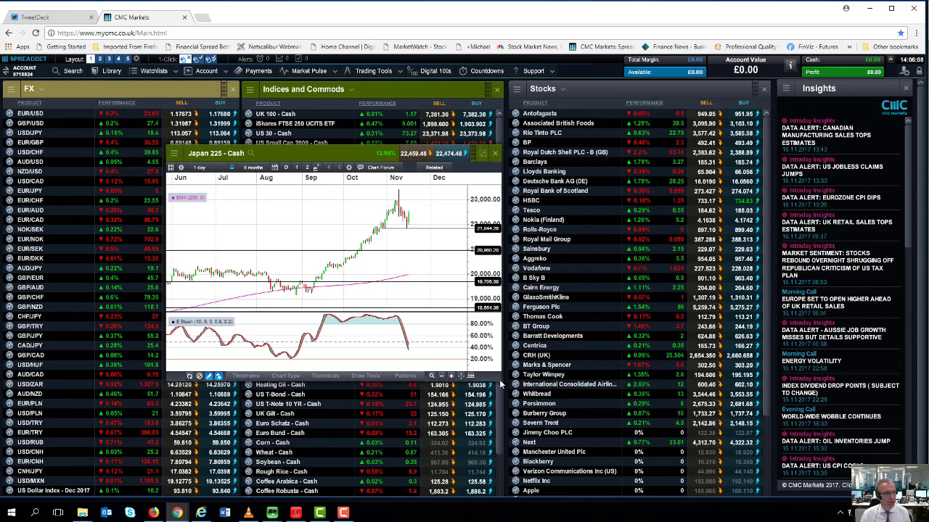
left_click_drag(499, 381, 651, 420)
mouse_move(495, 305)
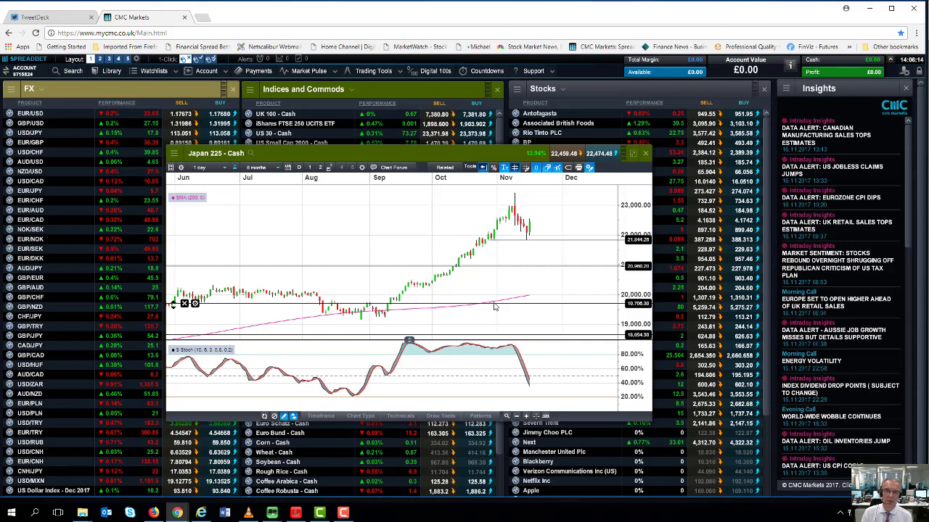
left_click_drag(393, 150, 361, 150)
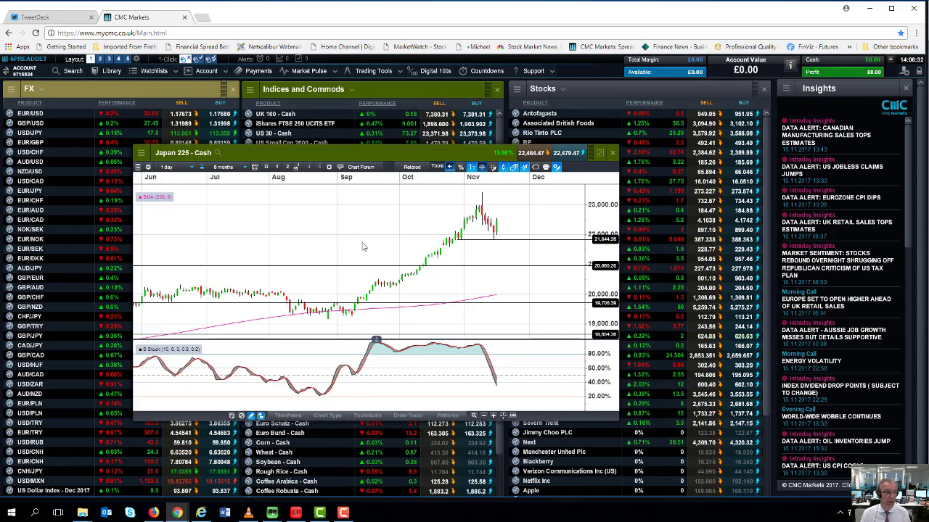
Switch the Japan 225 chart to 1-week candles and zoom in on May 2017 onward.
scroll(363, 246, "up", 3)
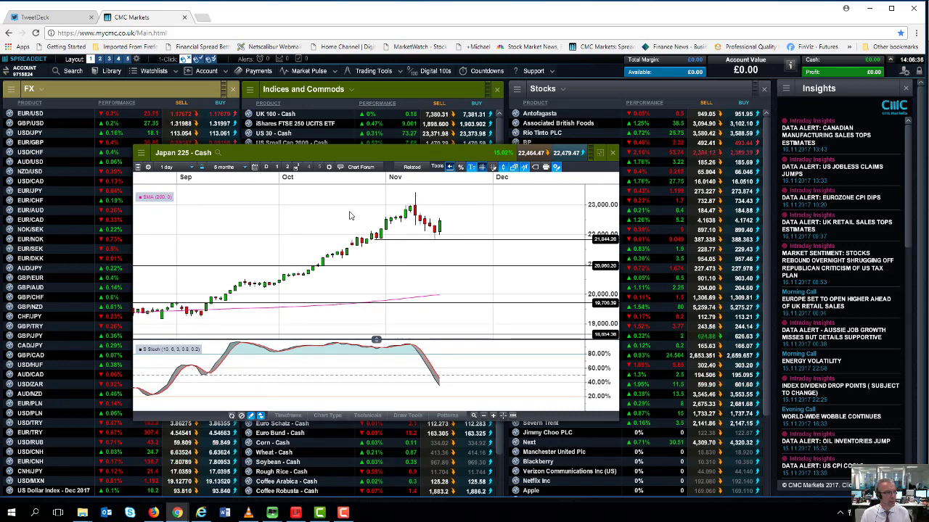
left_click(173, 168)
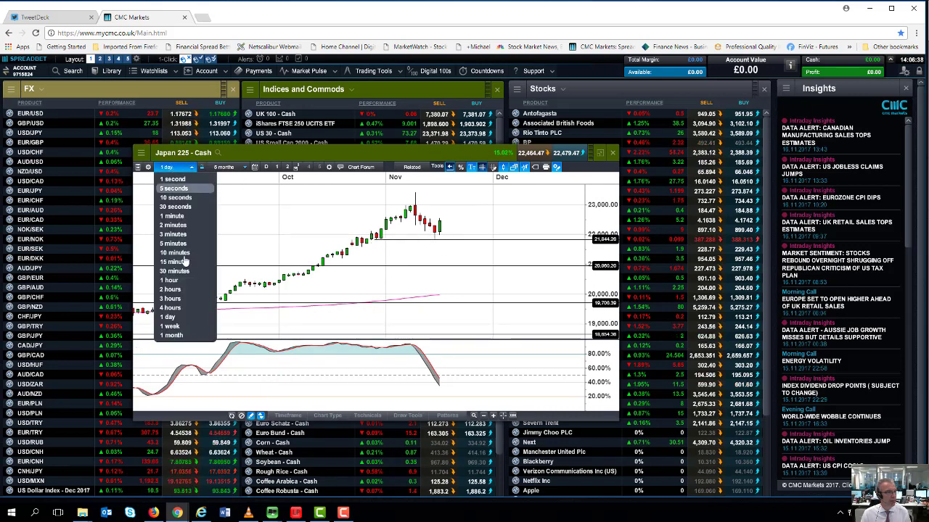
left_click(187, 326)
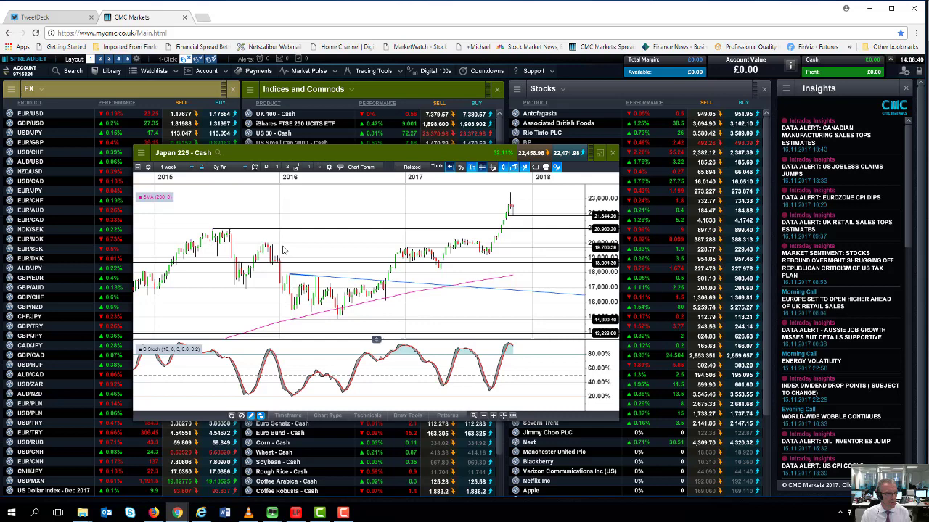
scroll(283, 250, "up", 5)
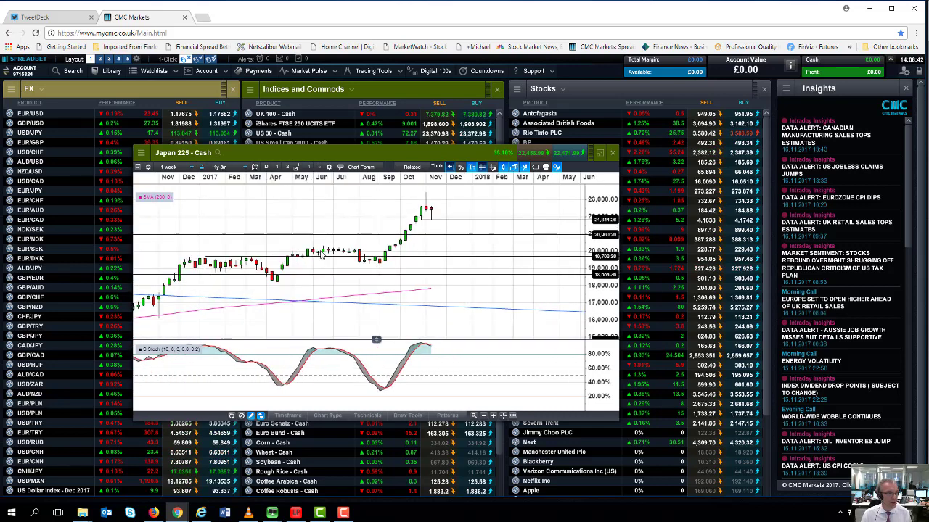
scroll(319, 252, "up", 3)
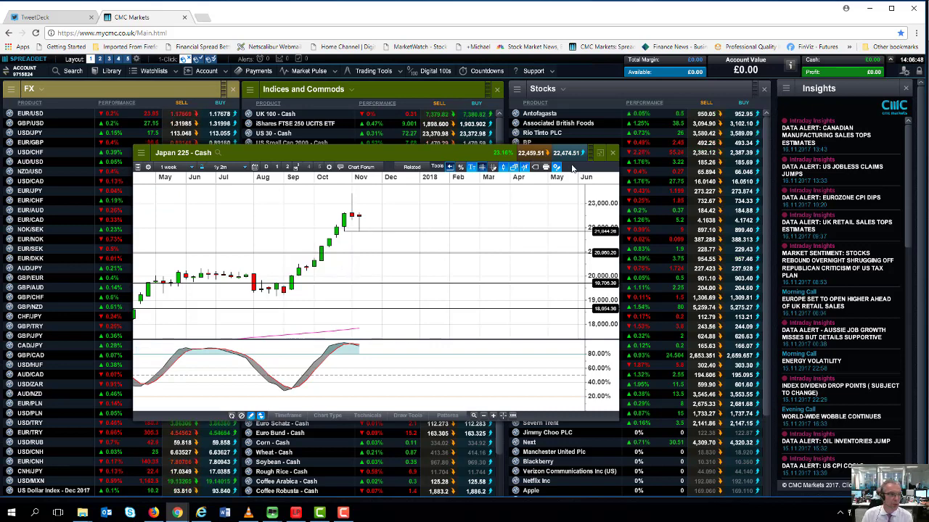
Replace Japan 225 with the saved GBP/USD daily chart, moved left and enlarged.
left_click(613, 156)
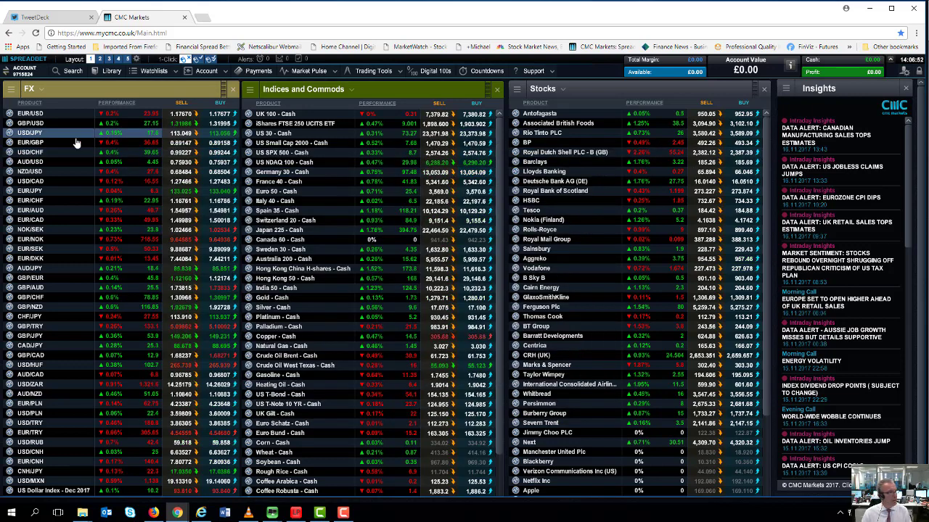
left_click(29, 132)
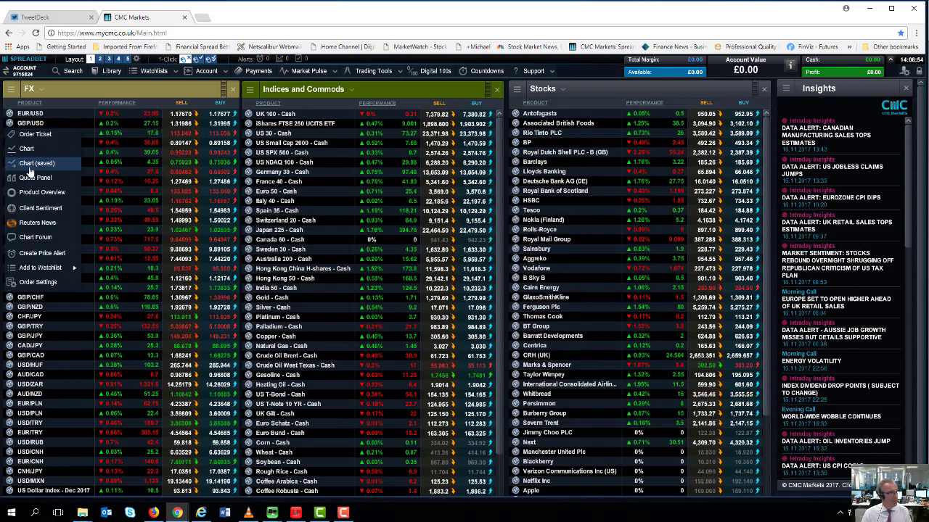
left_click(30, 166)
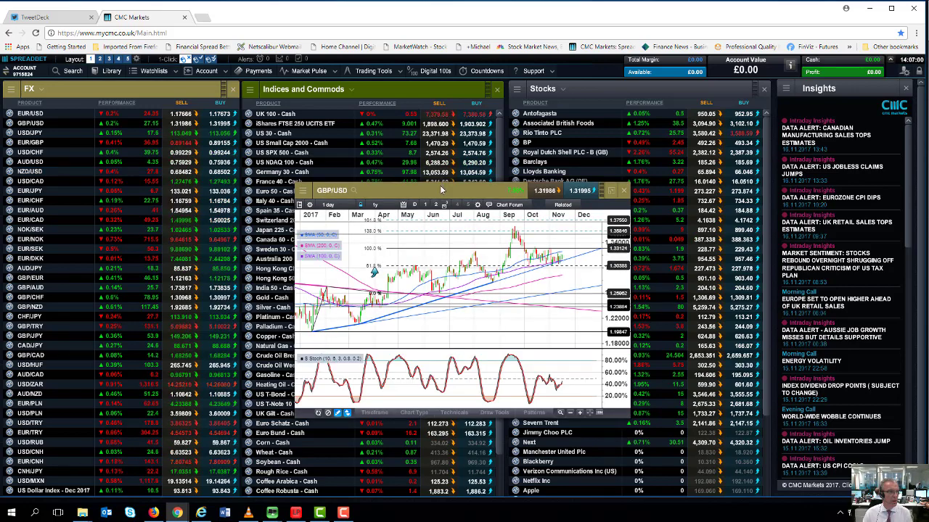
left_click_drag(600, 381, 397, 346)
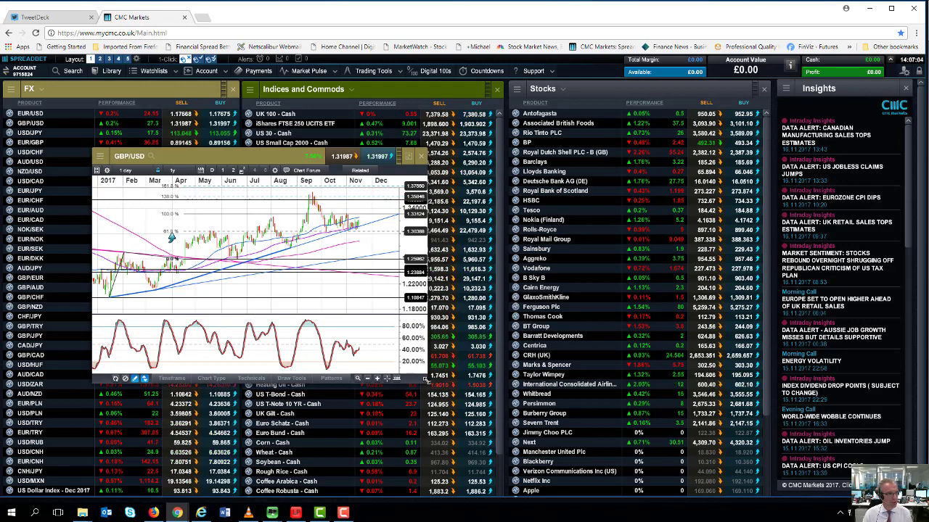
left_click_drag(428, 385, 713, 428)
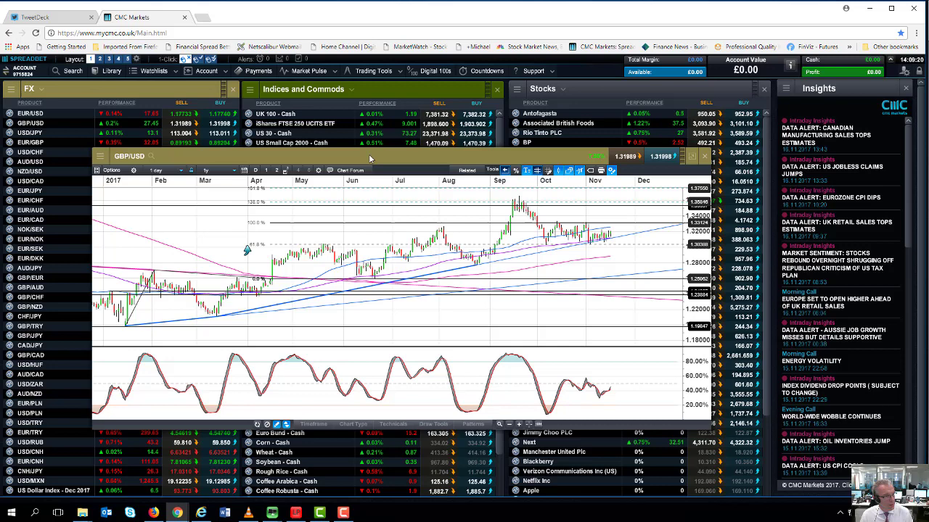
Zoom the GBP/USD chart out to 1y 2m and delete all its drawings.
left_click_drag(375, 154, 387, 105)
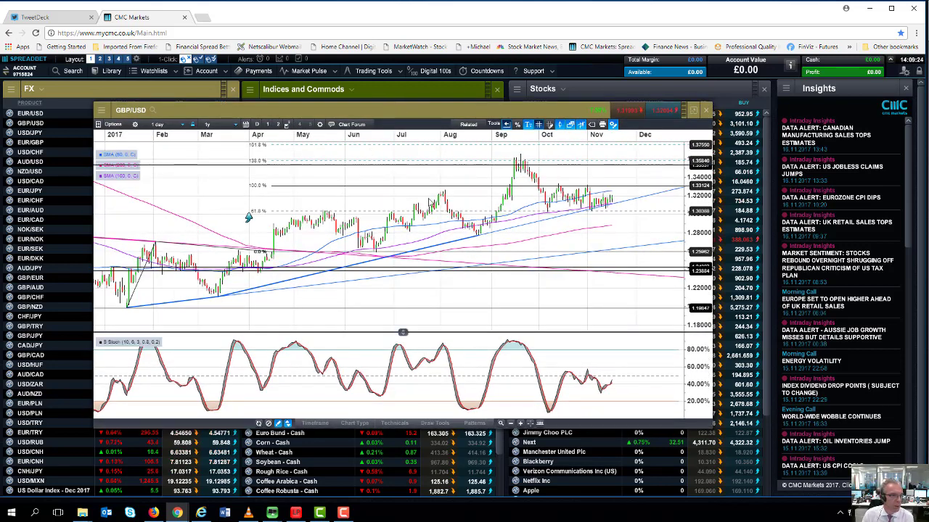
scroll(362, 378, "down", 4)
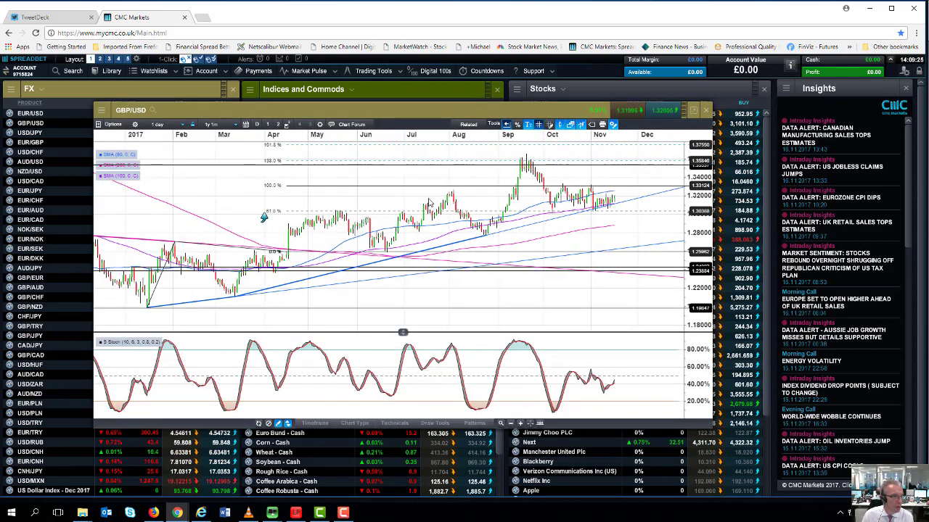
left_click(278, 424)
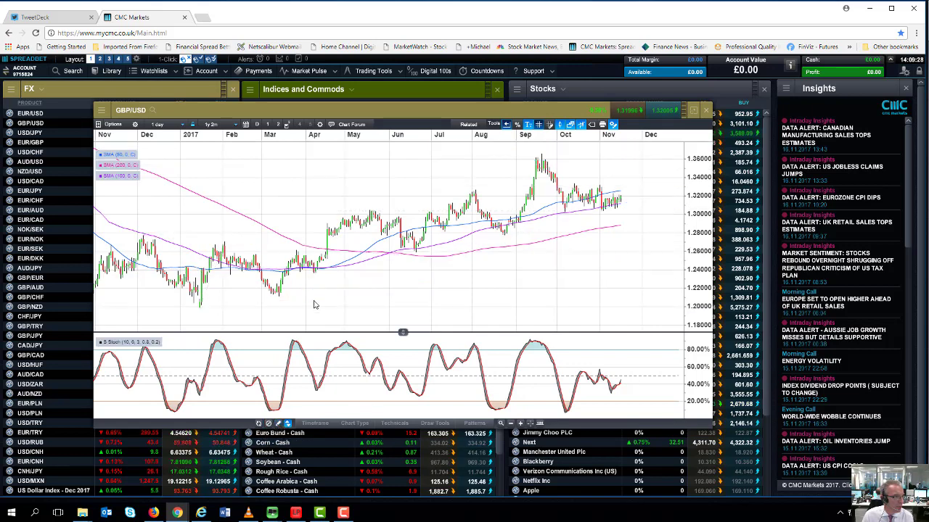
Close GBP/USD and open an EUR/GBP chart, dragged up-left and enlarged.
left_click(703, 113)
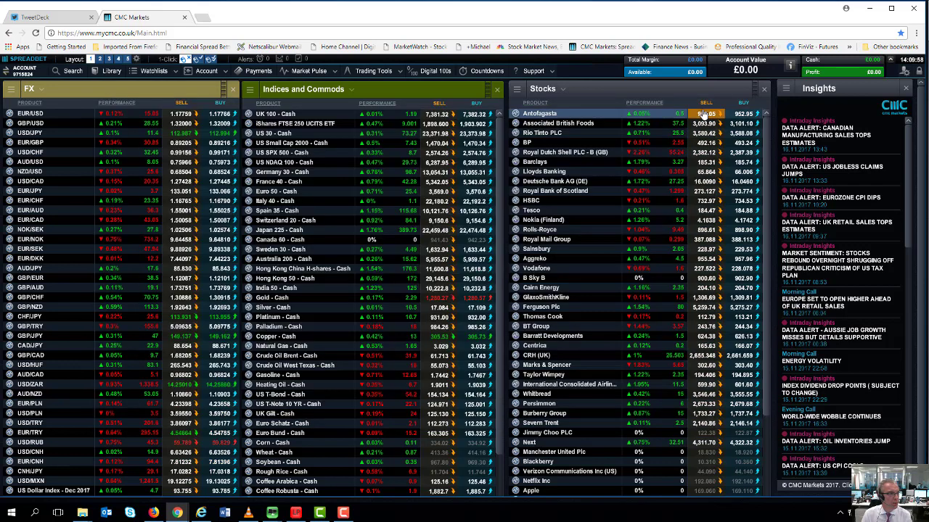
left_click(9, 145)
left_click(108, 190)
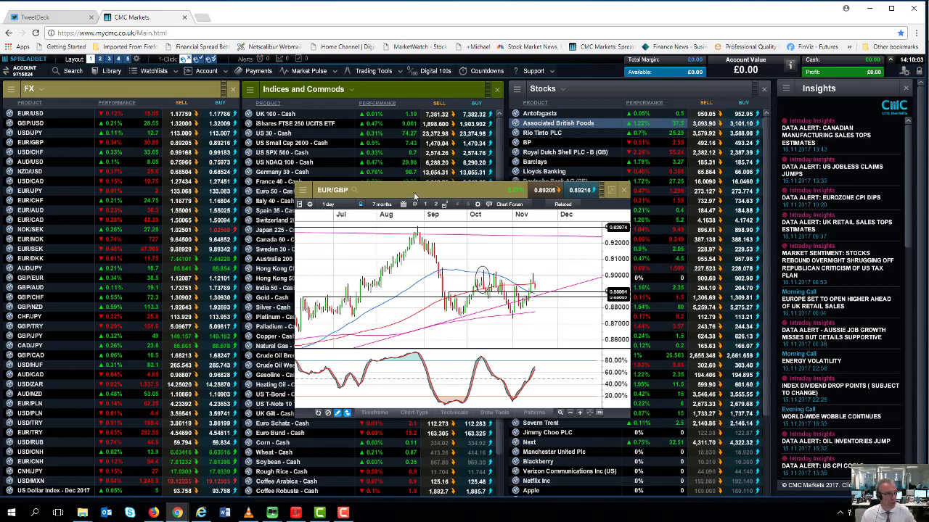
left_click_drag(414, 189, 278, 160)
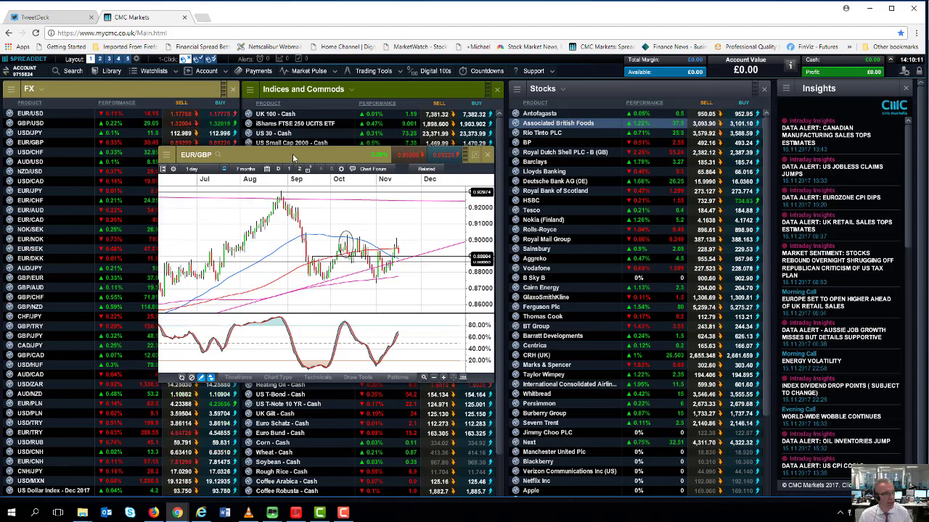
left_click_drag(293, 155, 256, 148)
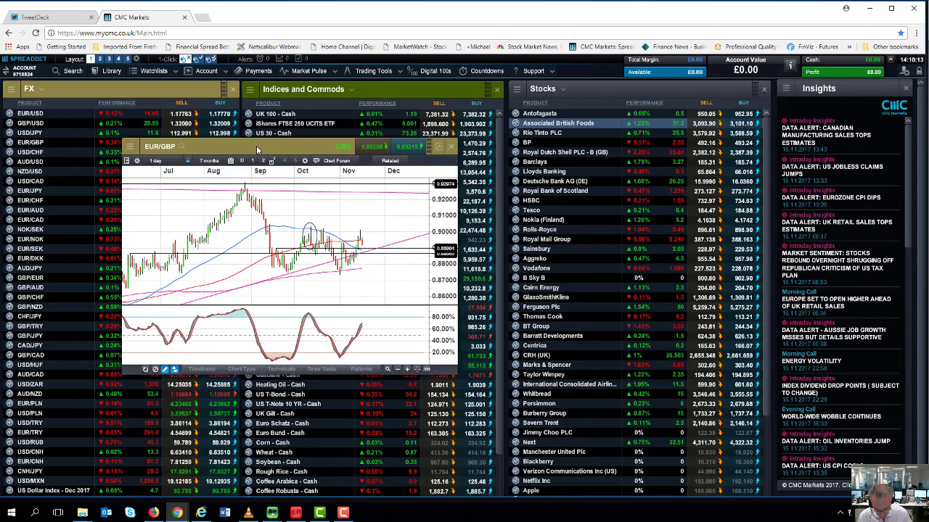
mouse_move(287, 176)
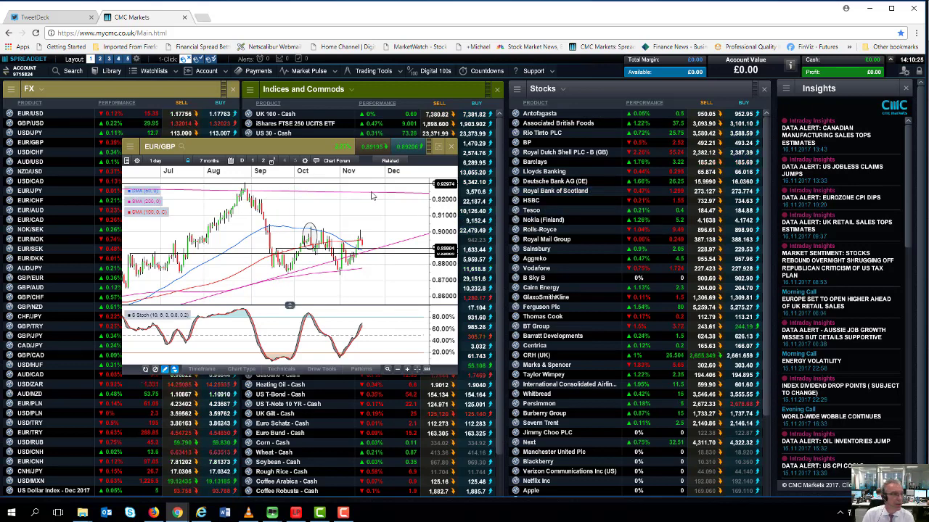
left_click_drag(302, 147, 264, 137)
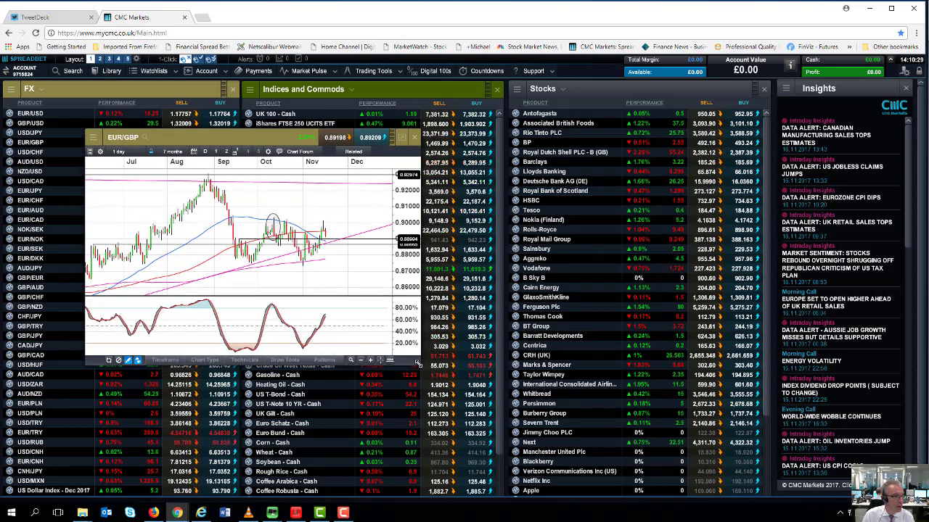
left_click_drag(417, 362, 650, 434)
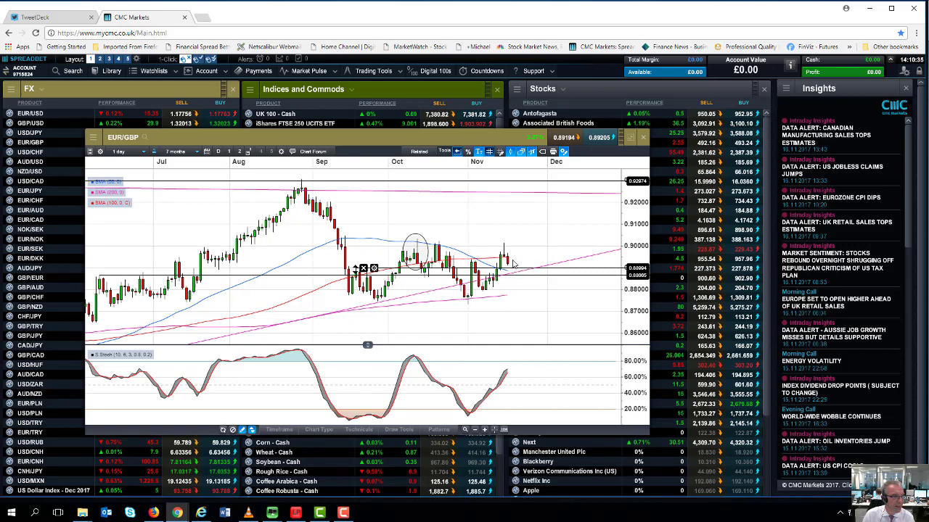
Zoom the EUR/GBP chart to five months, September–December, and shift the window right and down.
scroll(502, 262, "up", 2)
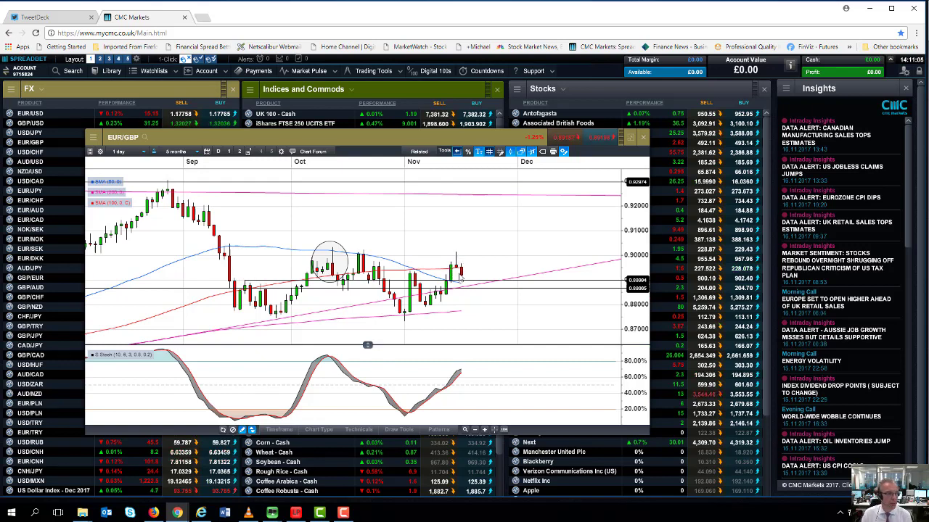
mouse_move(457, 272)
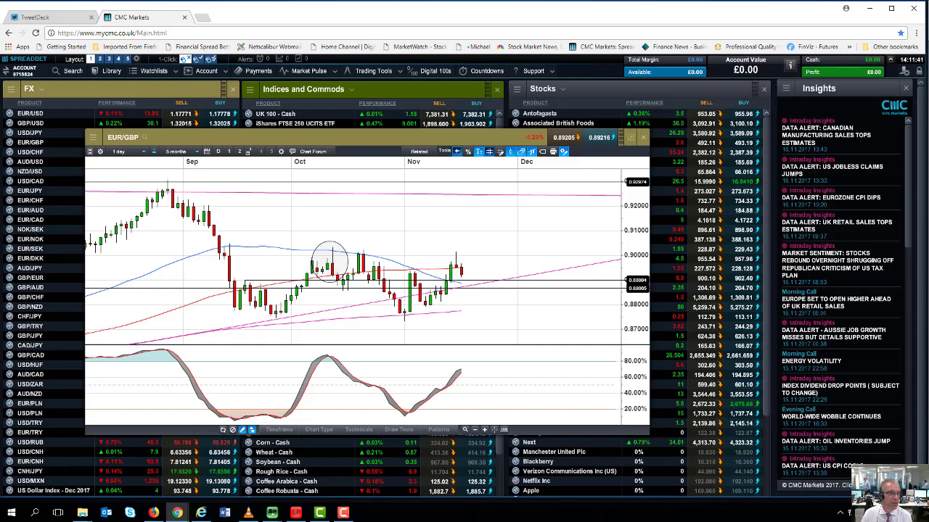
left_click_drag(401, 139, 446, 153)
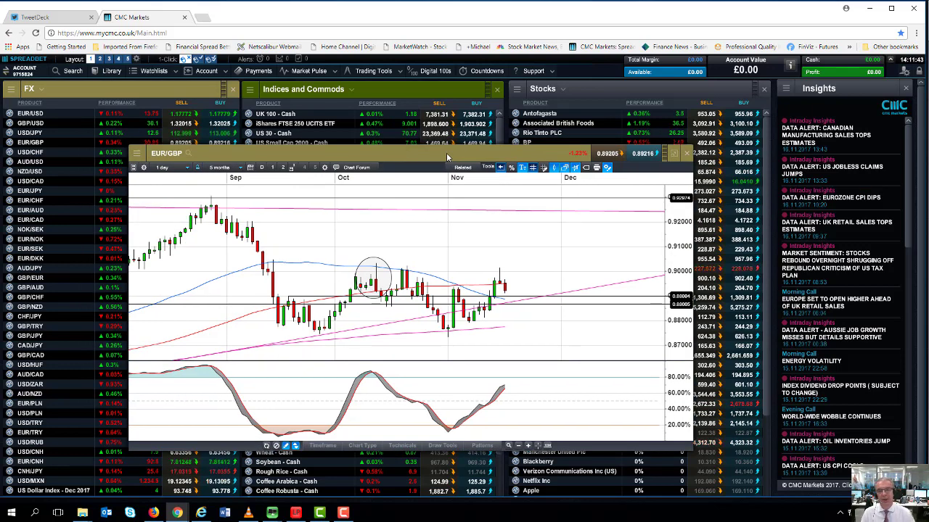